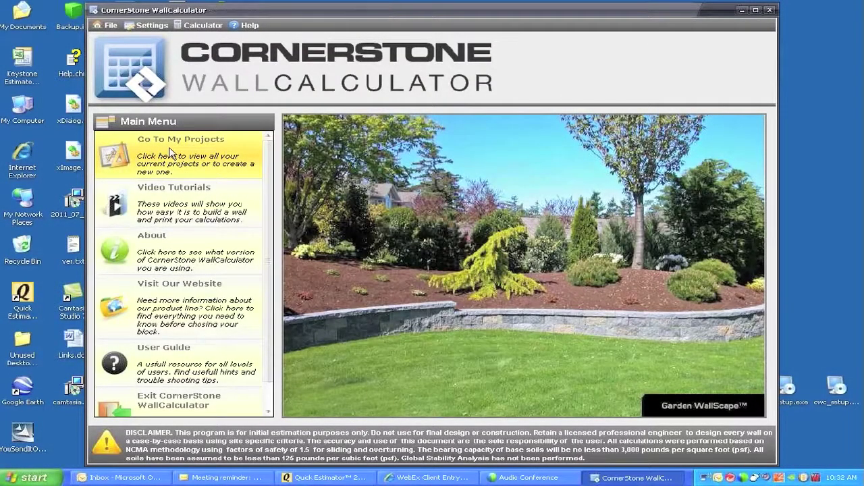
Go to My Projects to list the existing projects beside a blank New Project form.
click(172, 154)
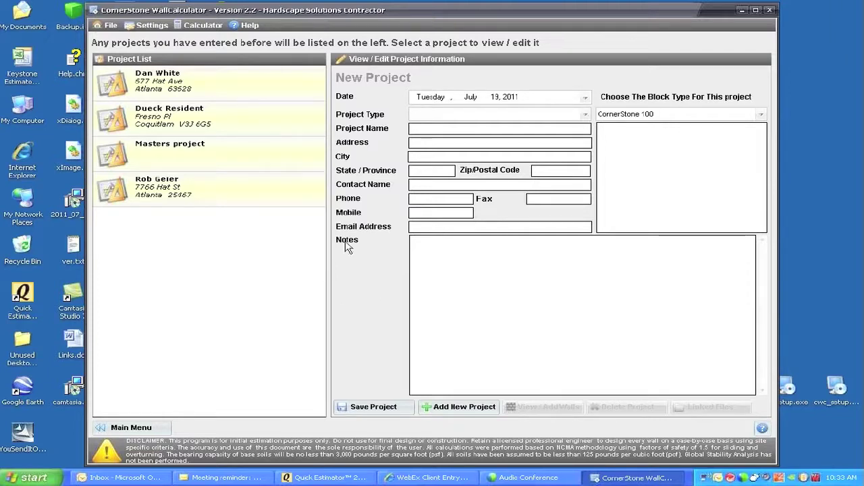
click(584, 116)
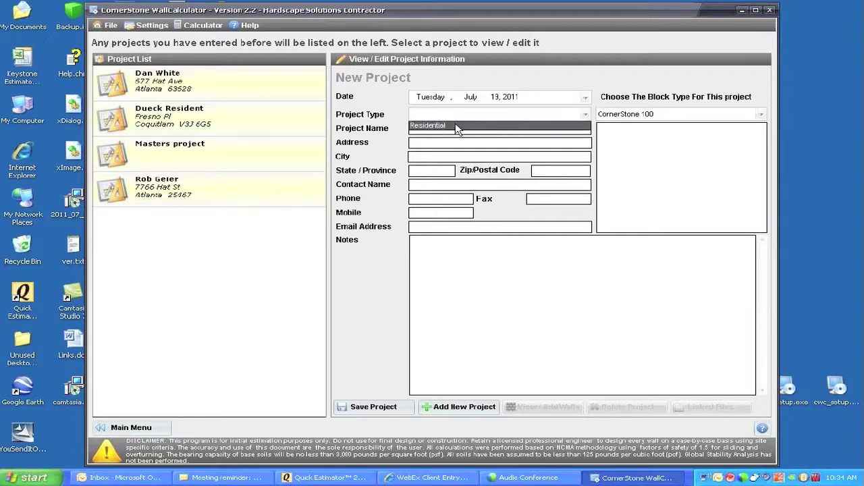
Set the Project Type to Residential and put the cursor in the empty Project Name field.
click(432, 126)
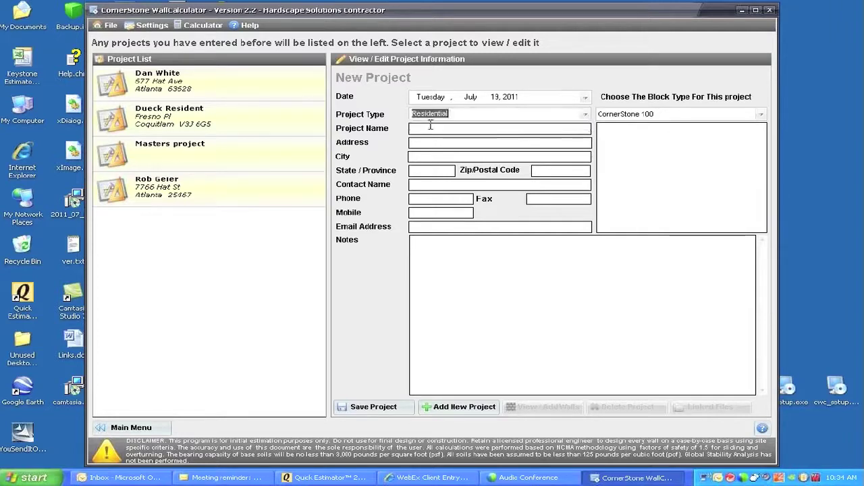
click(417, 129)
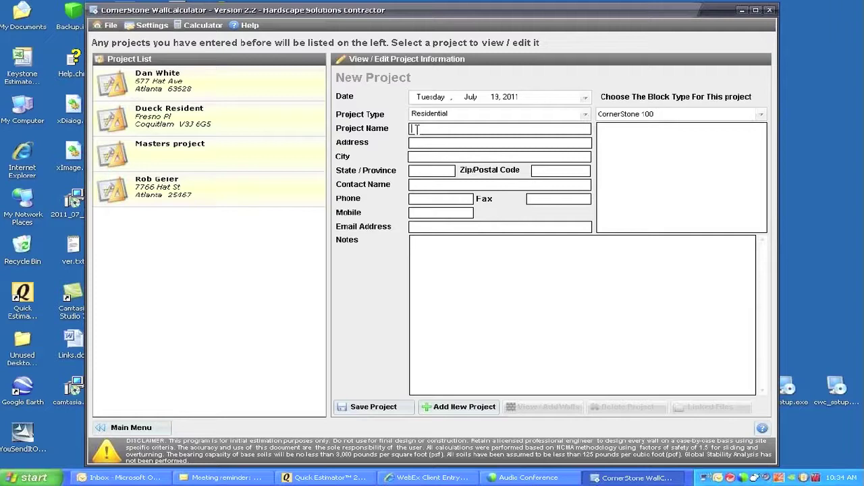
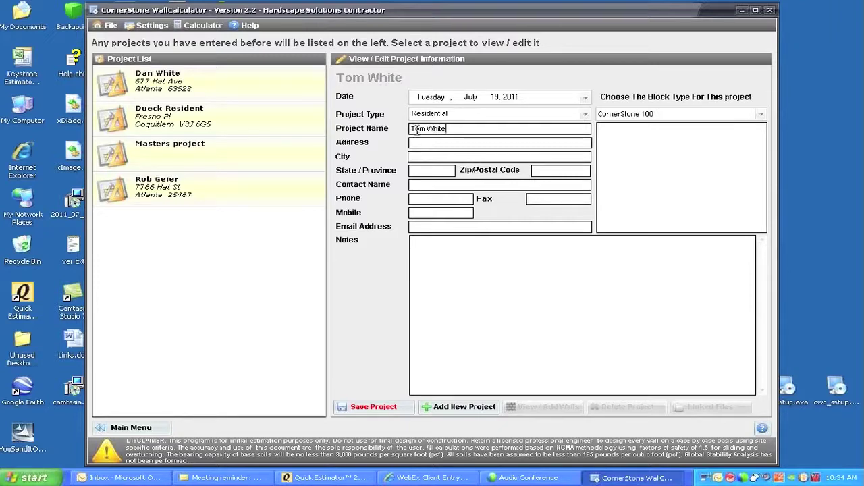
Enter the client's name as the project name, then fill in the street address.
click(416, 141)
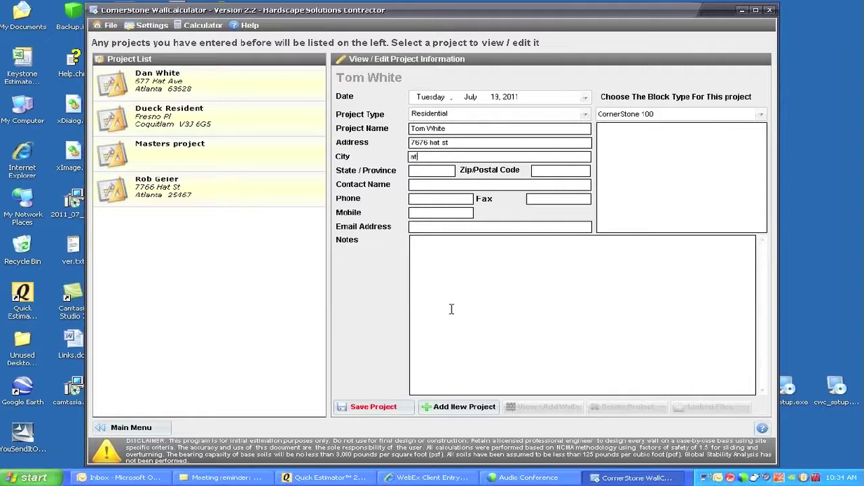
key(Tab)
Choose FrogStone as the block type and browse its Standard, Corner and Cap unit images.
click(762, 115)
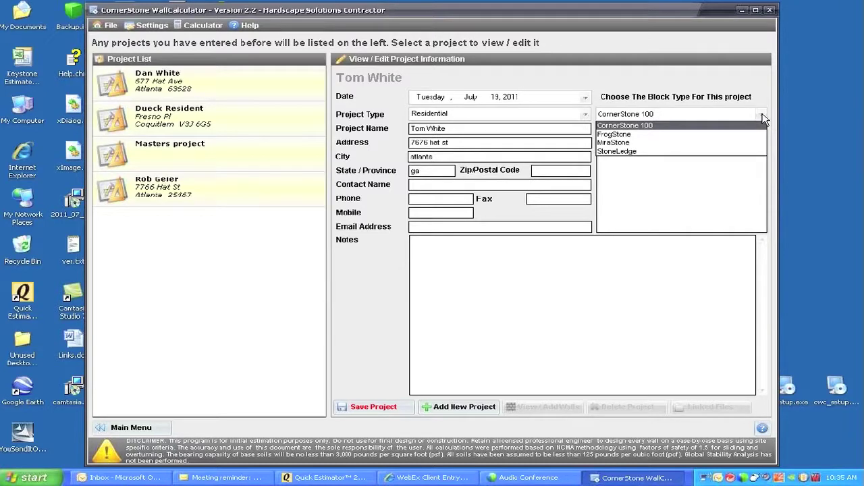
click(613, 135)
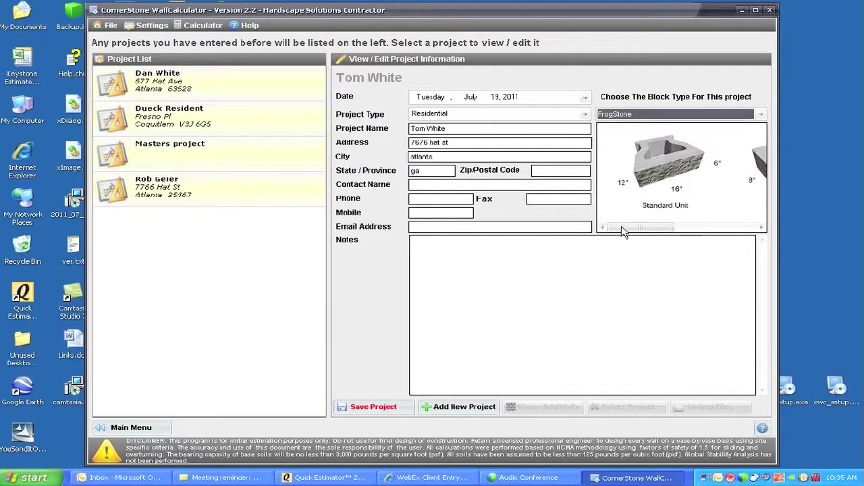
click(761, 227)
click(762, 227)
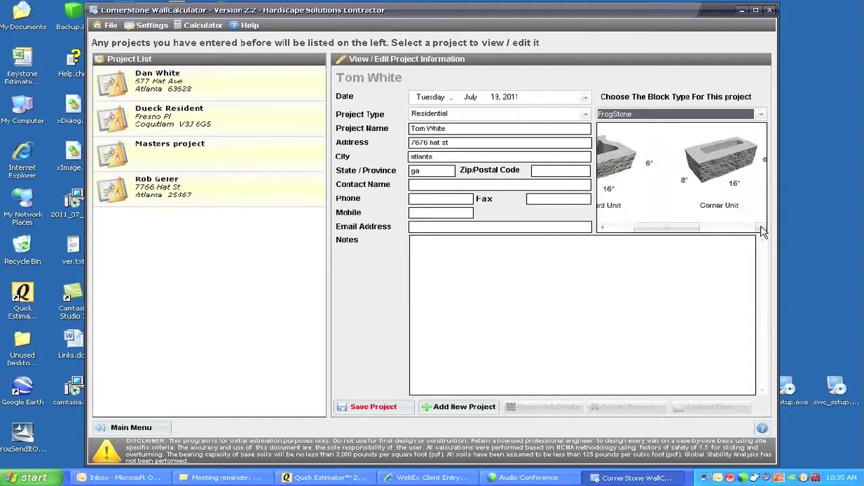
click(762, 227)
click(762, 228)
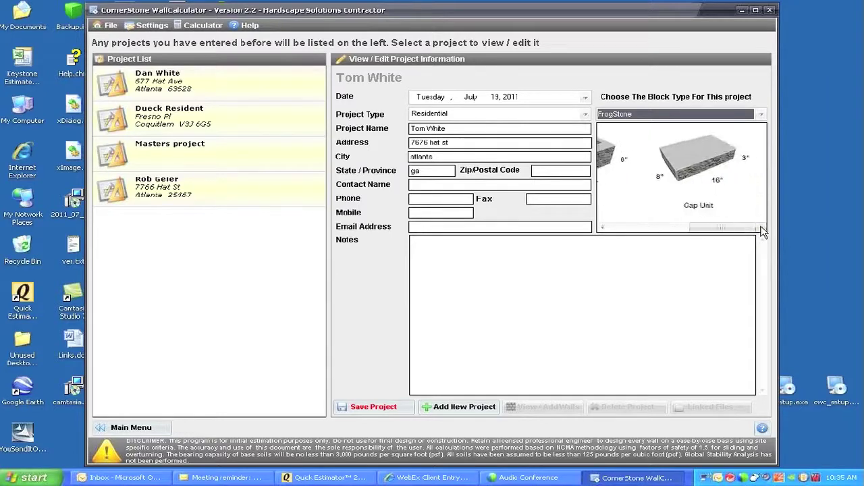
click(600, 228)
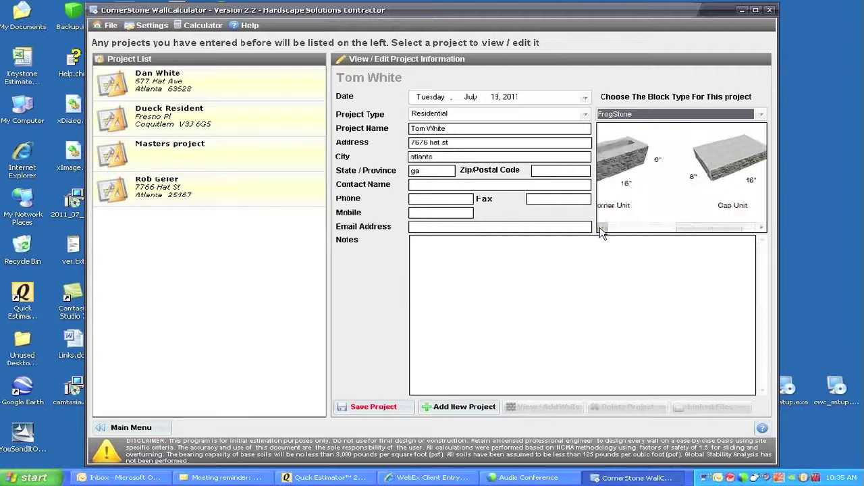
click(601, 228)
click(601, 228)
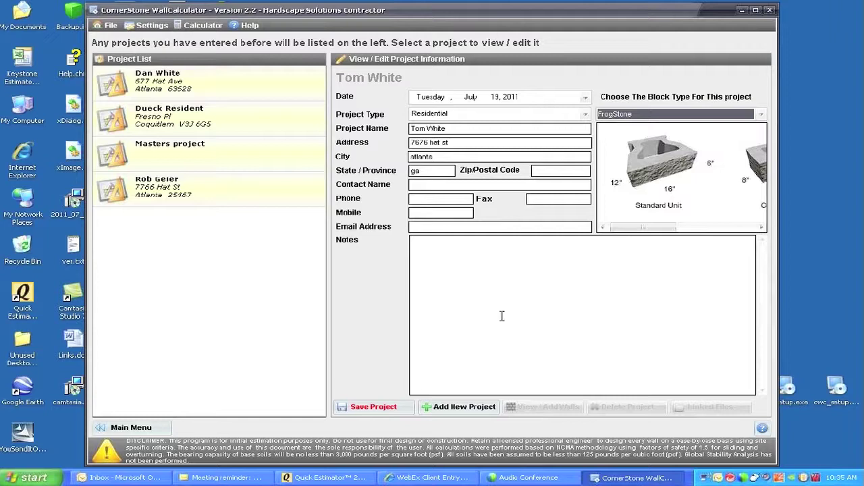
Save the new residential FrogStone project and open its walls.
click(378, 409)
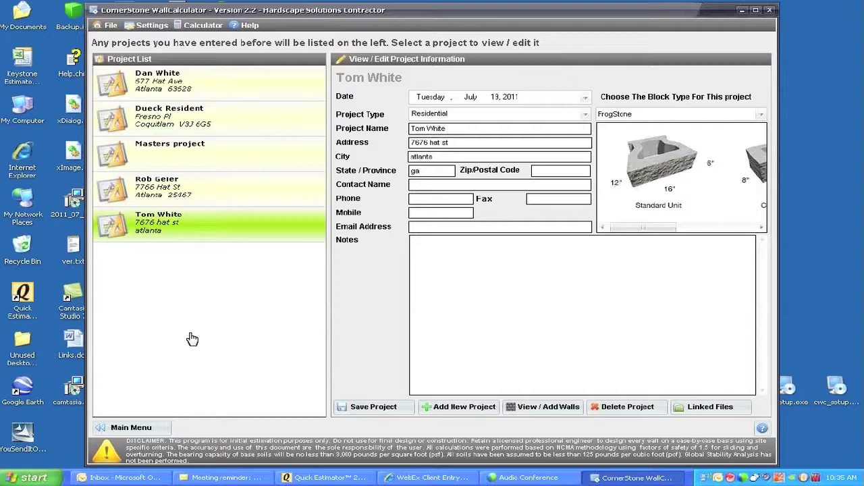
mouse_move(202, 228)
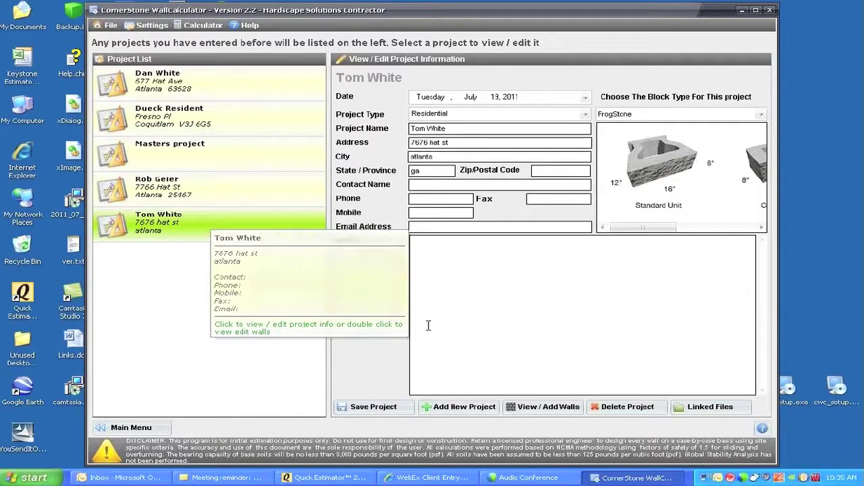
click(538, 409)
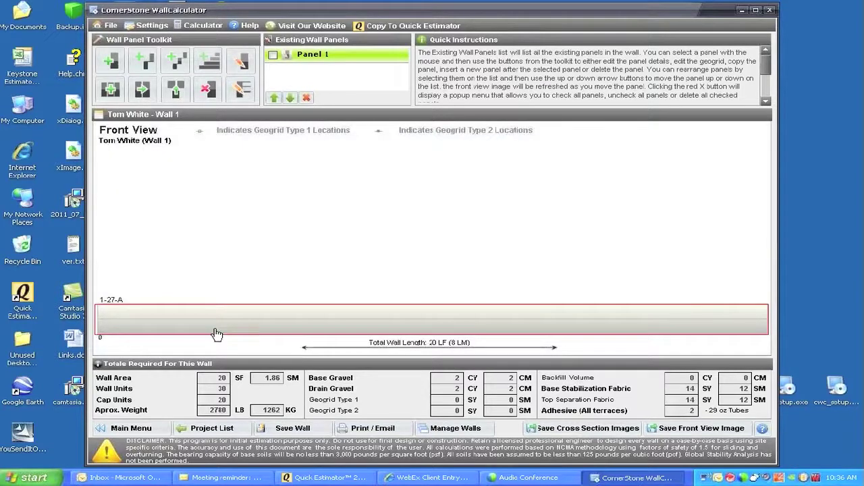
click(203, 430)
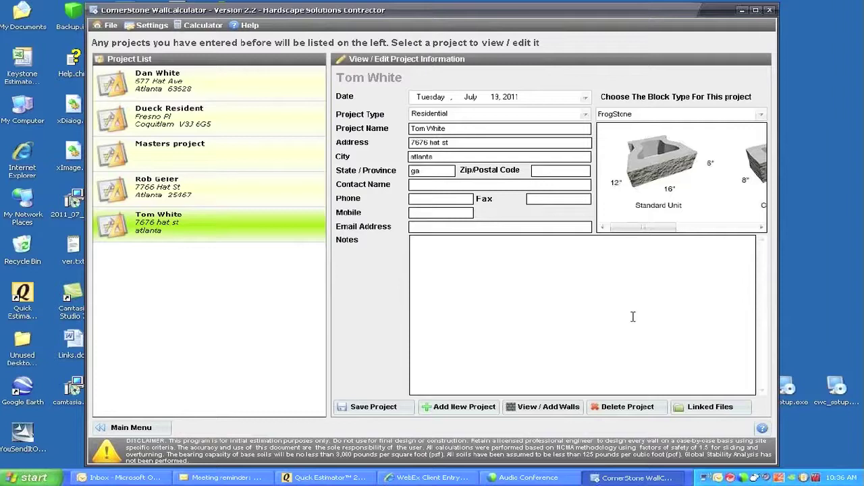
click(700, 408)
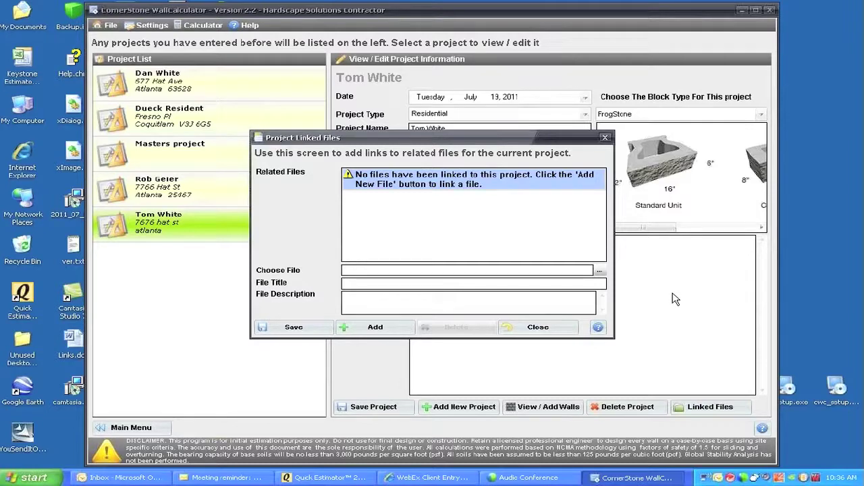
click(537, 326)
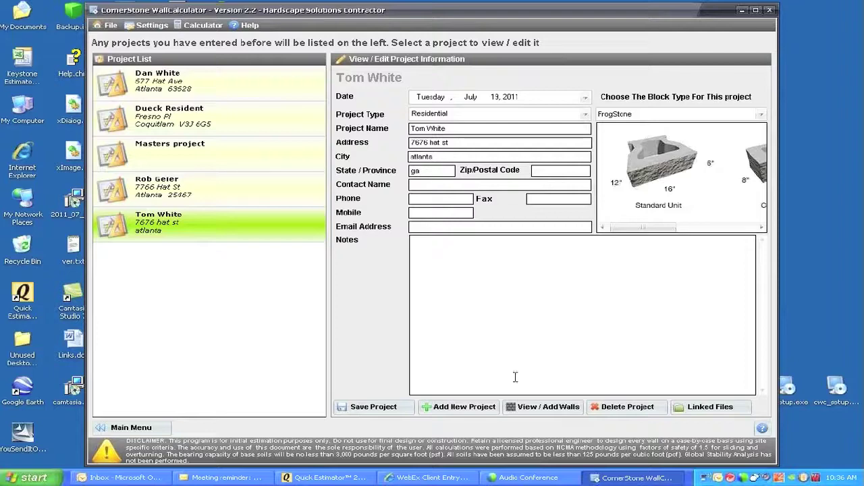
Open View / Add Walls to show Wall 1 with Panel 1 and its material totals.
click(537, 407)
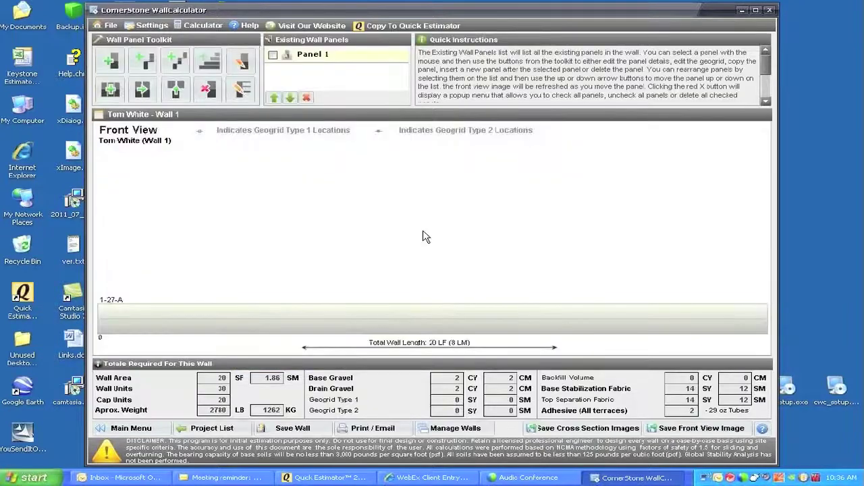